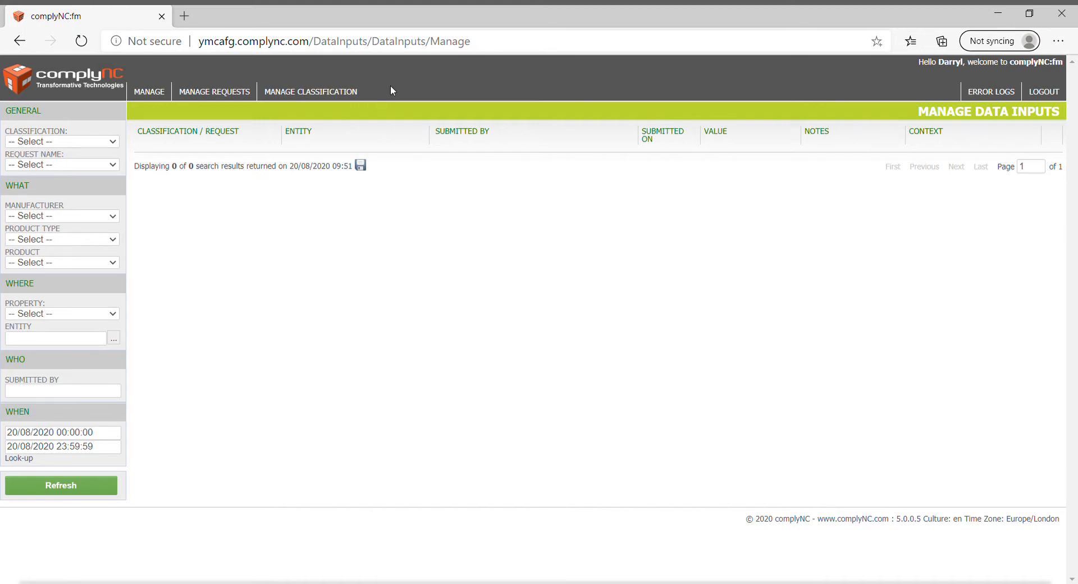
Add a data input request classification named "YMCA Basingstoke Weekly Fire safety Checks" and return to the classification list.
{"action": "left_click", "coordinate": [327, 94]}
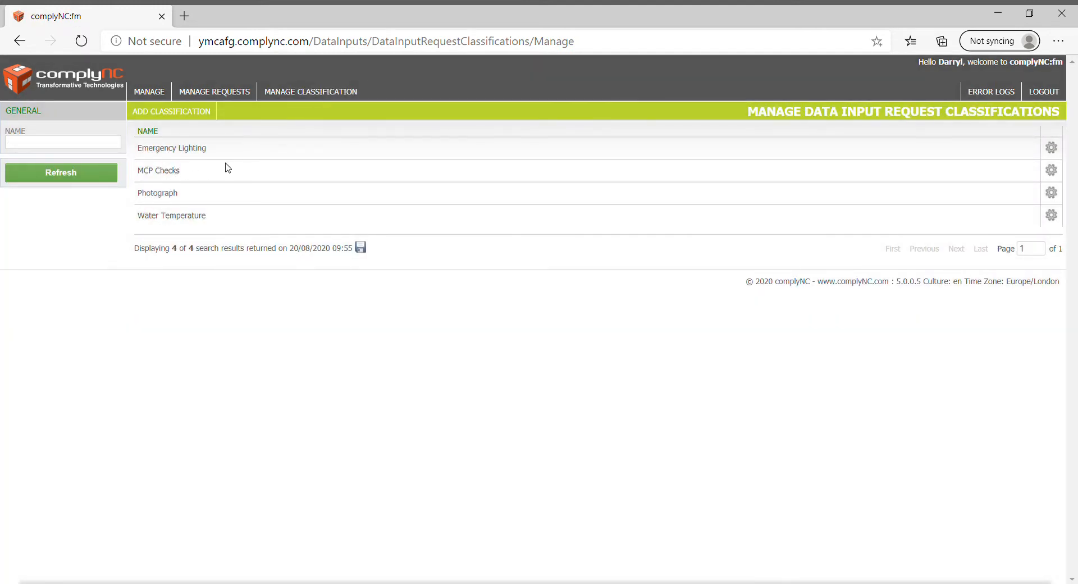
{"action": "left_click", "coordinate": [179, 112]}
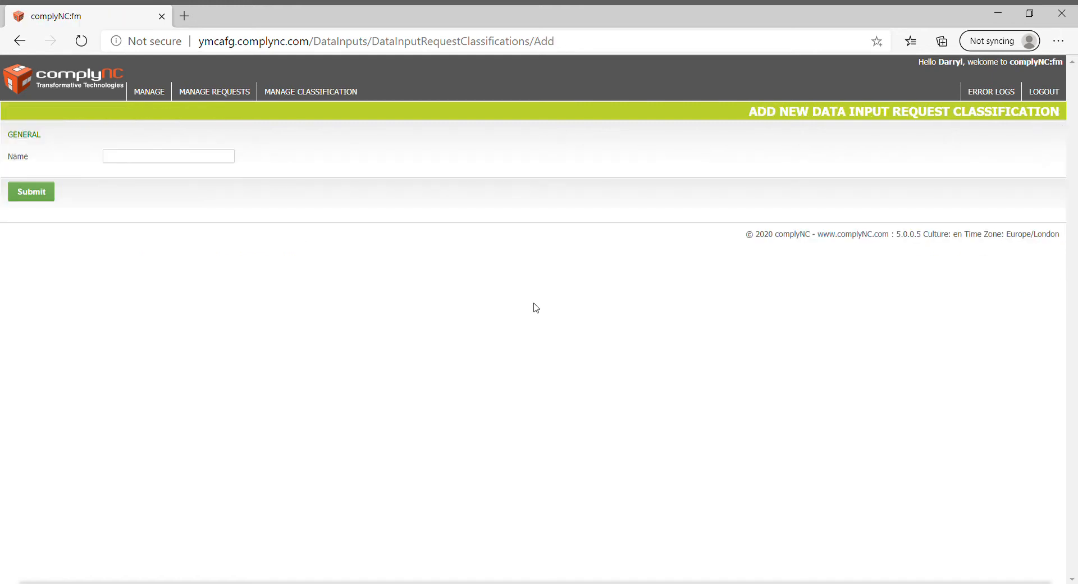
{"action": "left_click", "coordinate": [503, 583]}
{"action": "left_click", "coordinate": [154, 164]}
{"action": "key", "text": "ctrl+v"}
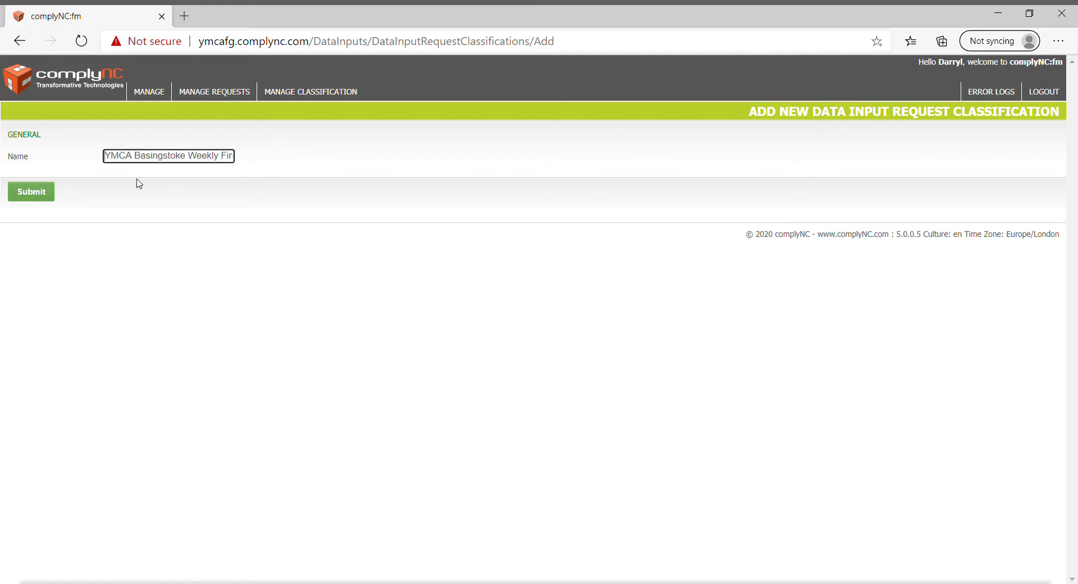
{"action": "left_click", "coordinate": [35, 198]}
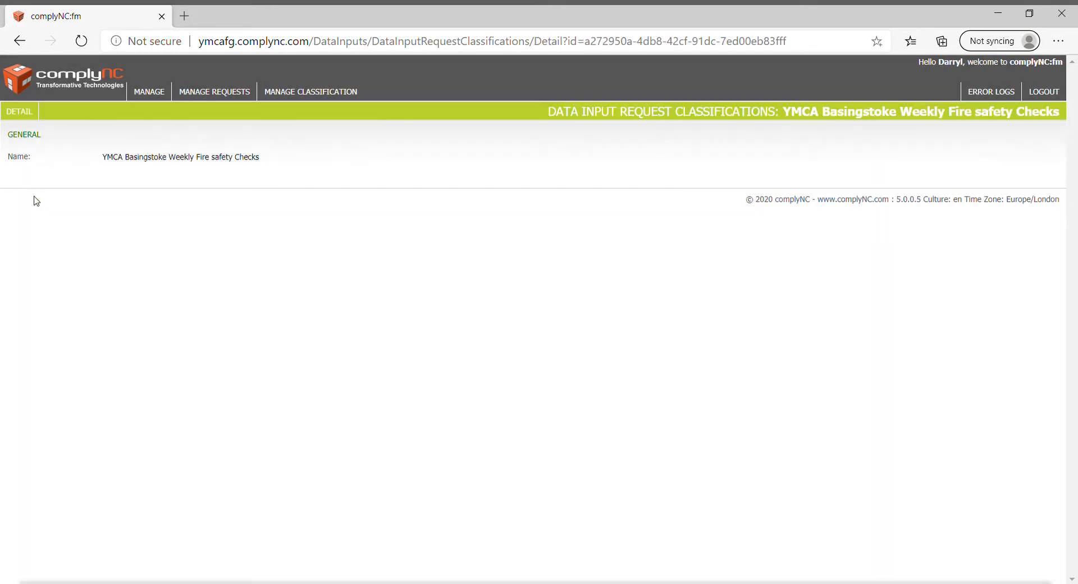
{"action": "left_click", "coordinate": [358, 97]}
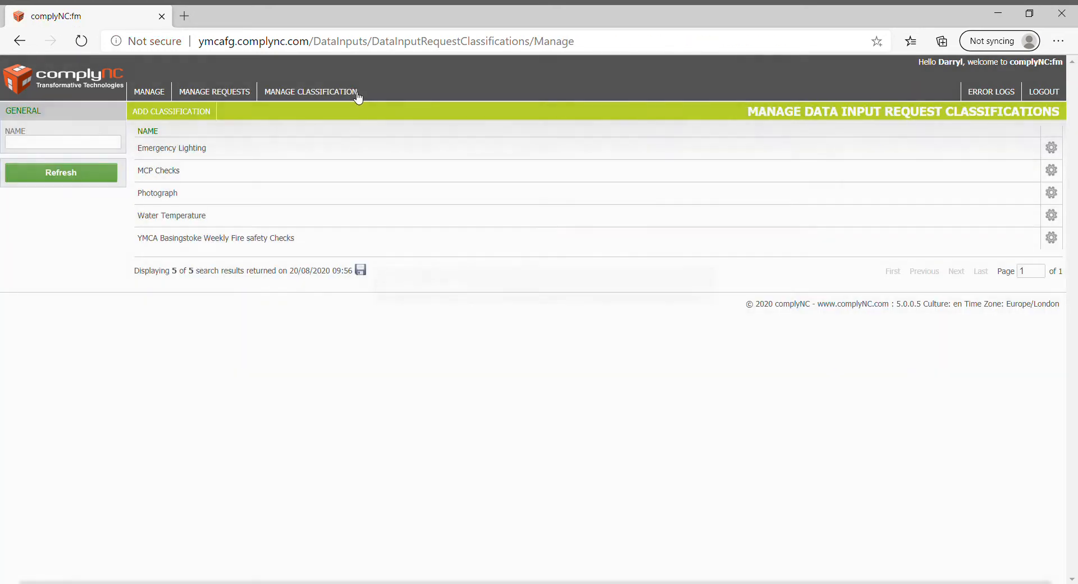
Start a new data input request named "Escape Routes" under the YMCA Basingstoke Weekly Fire safety Checks classification.
{"action": "left_click", "coordinate": [219, 96]}
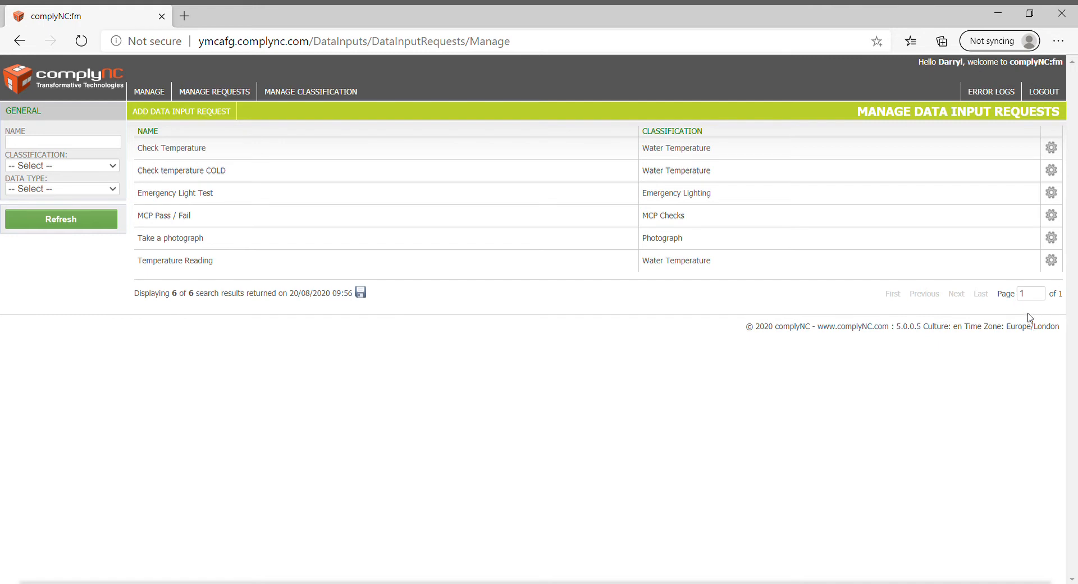
{"action": "double_click", "coordinate": [1034, 297]}
{"action": "type", "text": "1"}
{"action": "key", "text": "Return"}
{"action": "left_click", "coordinate": [198, 117]}
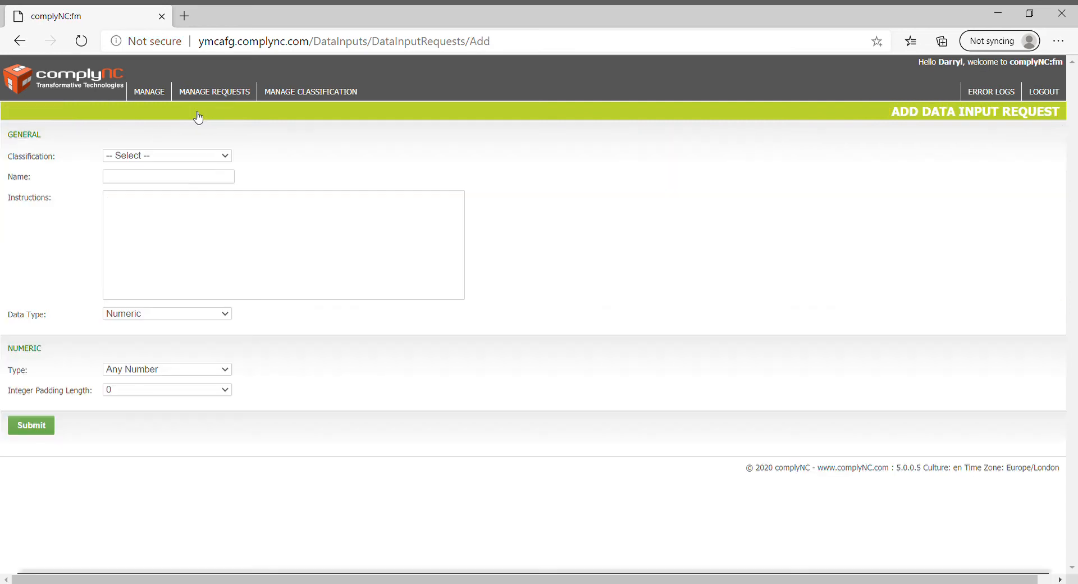
{"action": "left_click", "coordinate": [150, 160]}
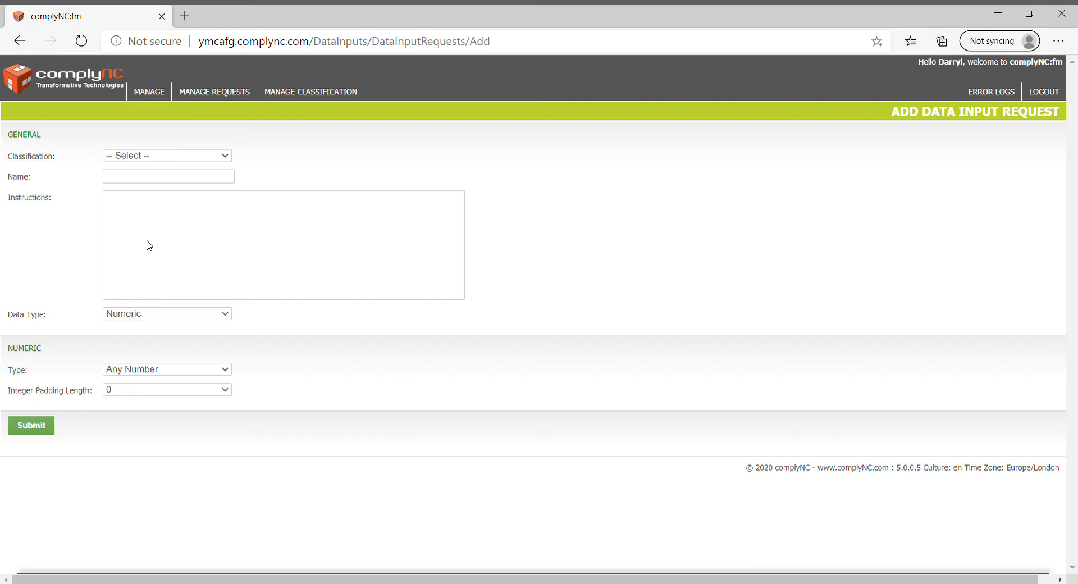
{"action": "left_click", "coordinate": [160, 289]}
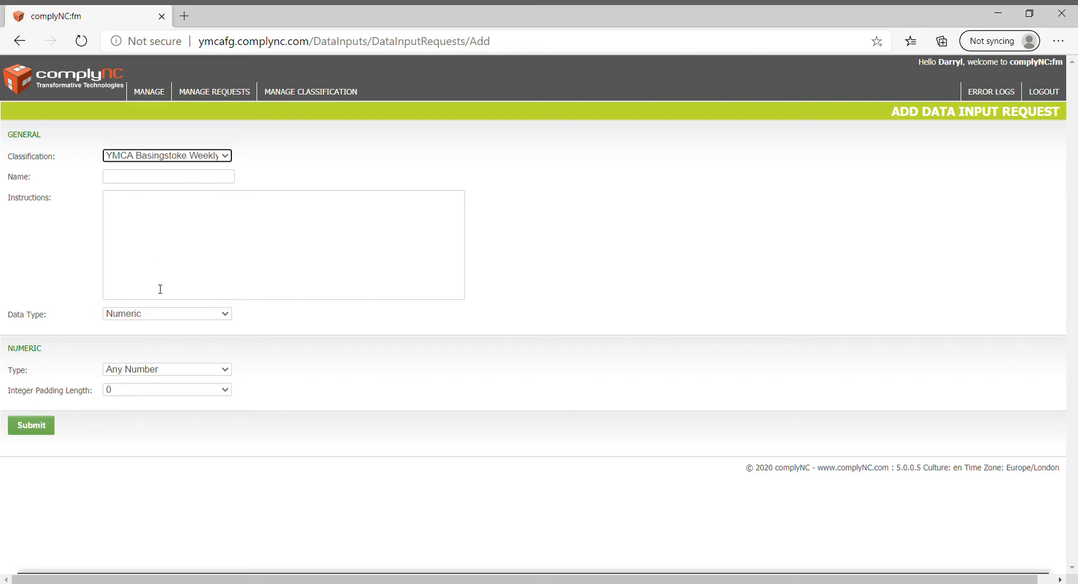
{"action": "left_click", "coordinate": [131, 179]}
{"action": "left_click", "coordinate": [537, 369]}
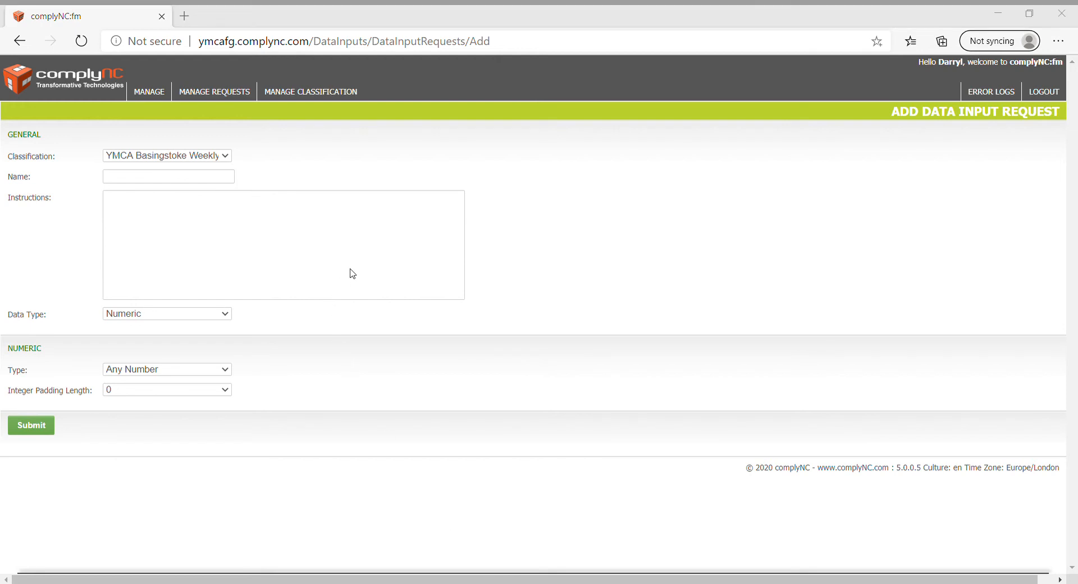
{"action": "left_click", "coordinate": [179, 179]}
{"action": "type", "text": "Escape Routes"}
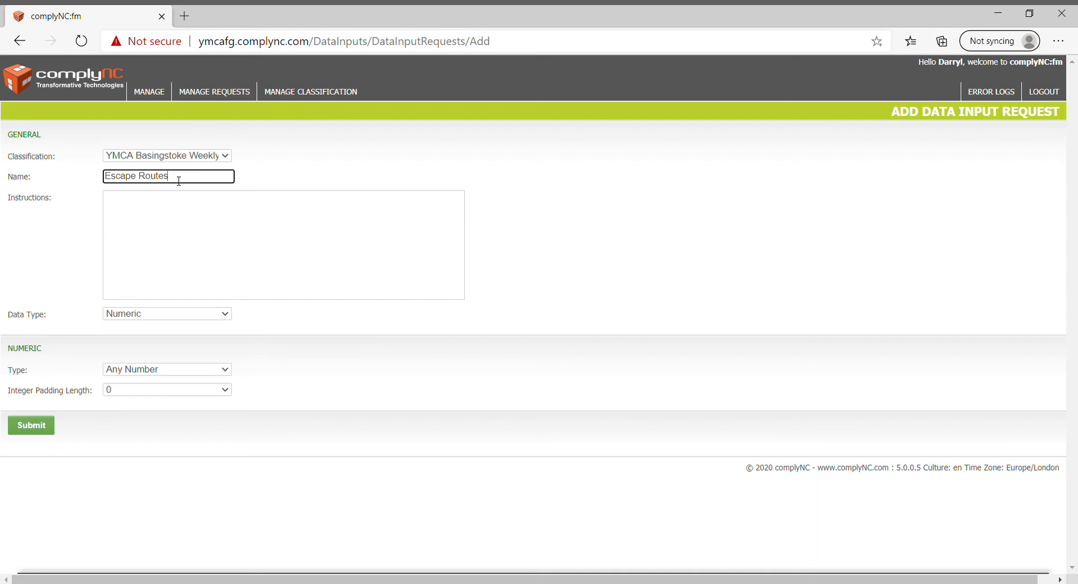
Enter the request's instructions as "Do all emergency fastening devices to fire exits (push bars and pads etc) work correctly?".
{"action": "left_click", "coordinate": [151, 233]}
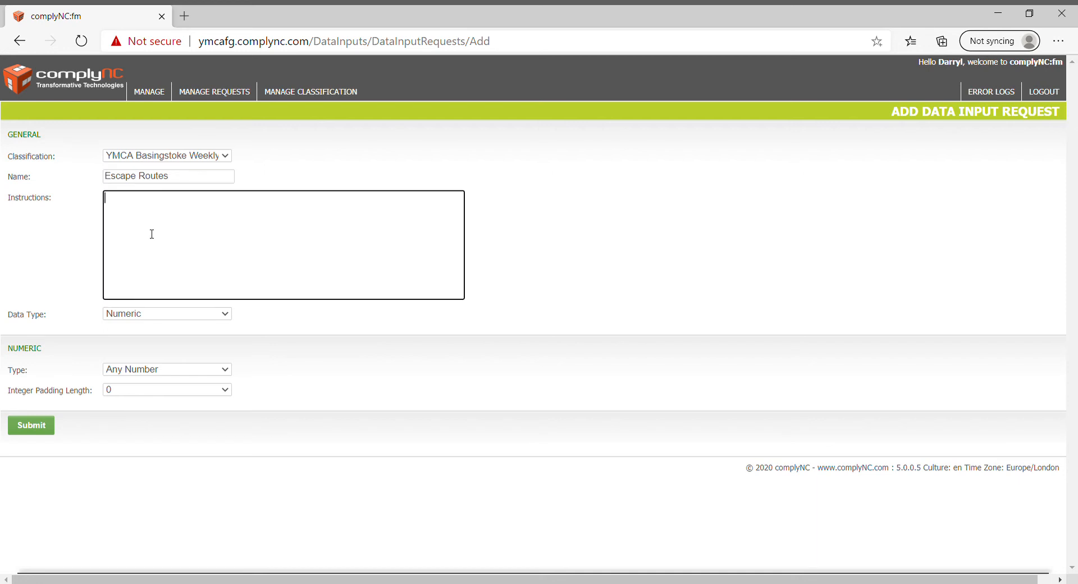
{"action": "key", "text": "alt+Tab"}
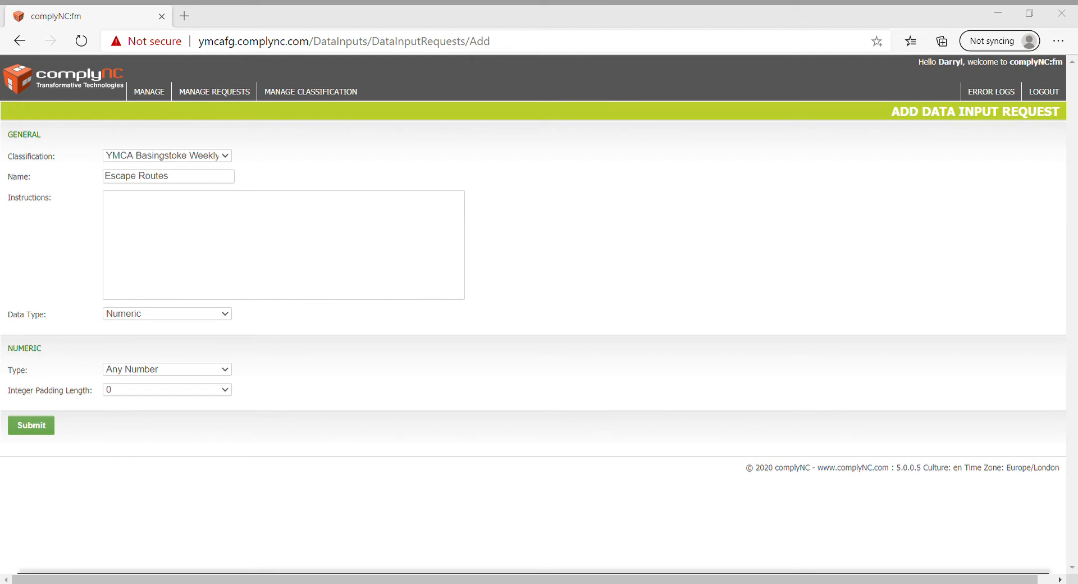
{"action": "key", "text": "alt+Tab"}
{"action": "type", "text": "Do all emergency fastening devices to fire exits (push bars and pads etc) work correctly?"}
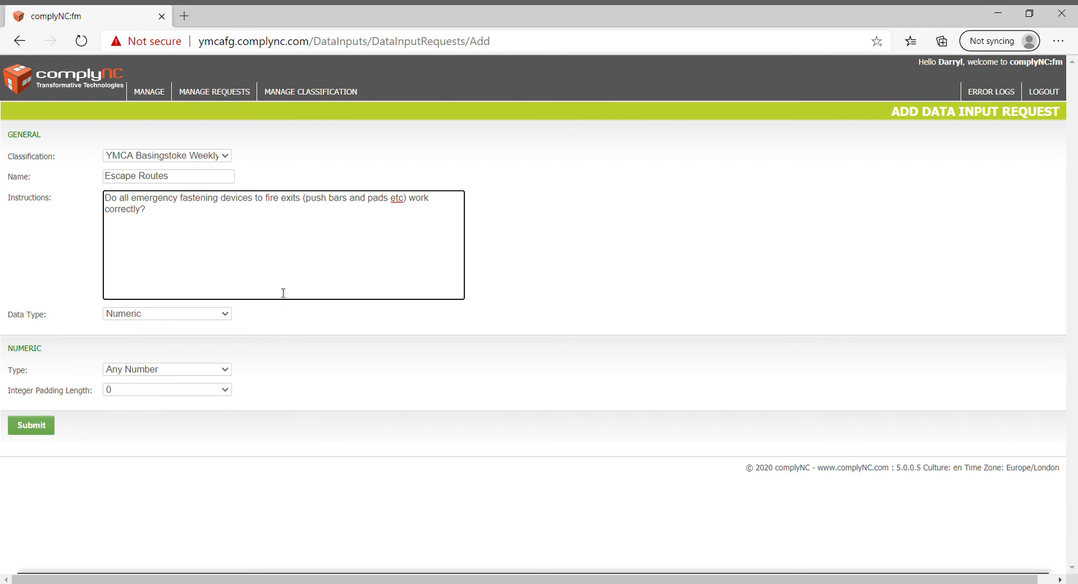
Set the data type to Alpha Numeric with Choice options YES,NO,NA and submit the request.
{"action": "left_click", "coordinate": [193, 313]}
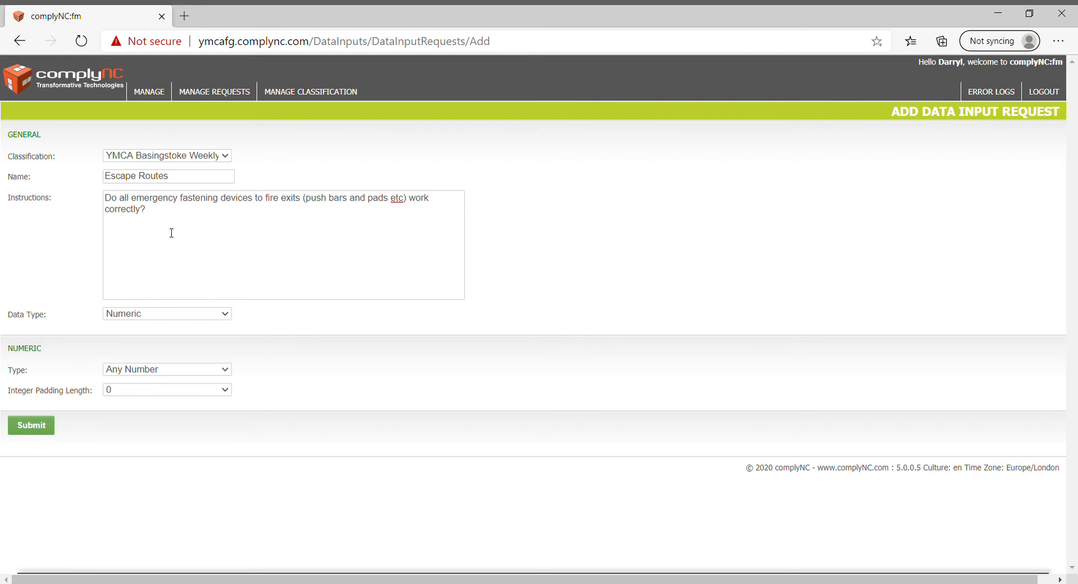
{"action": "left_click", "coordinate": [138, 357]}
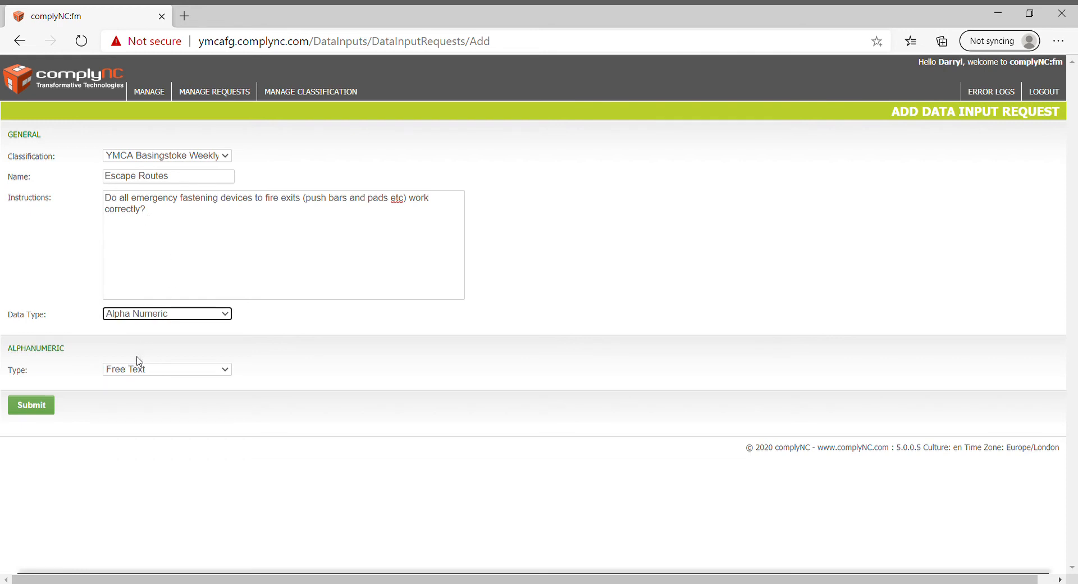
{"action": "left_click", "coordinate": [130, 371]}
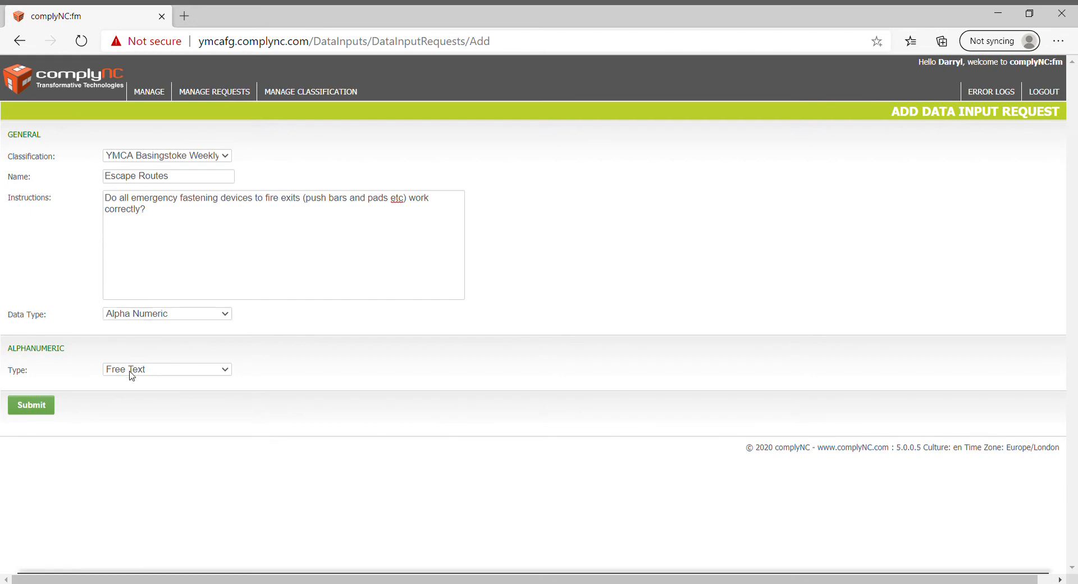
{"action": "left_click", "coordinate": [132, 438]}
{"action": "left_click", "coordinate": [139, 397]}
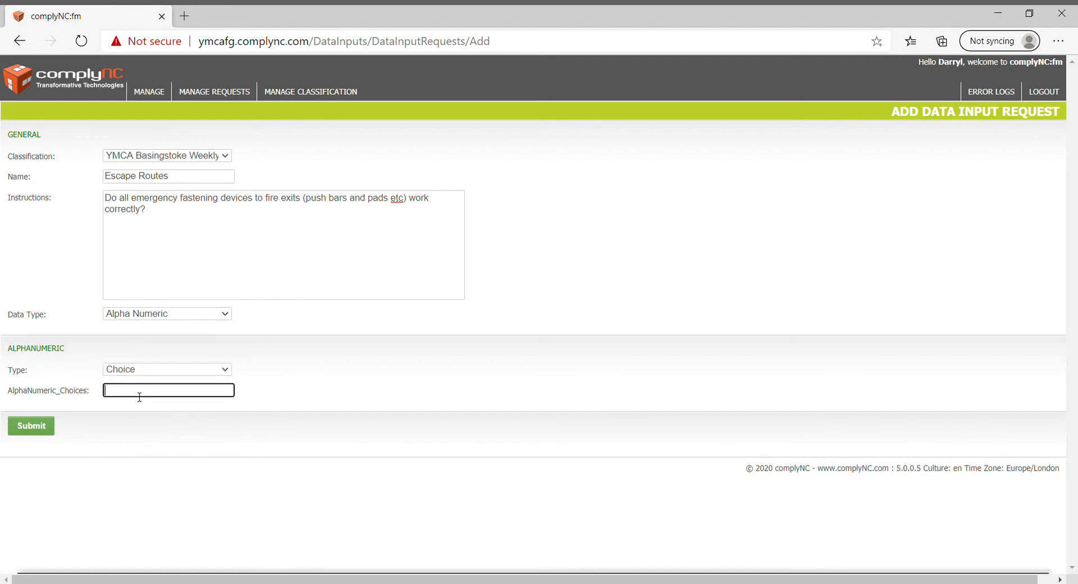
{"action": "type", "text": "YES,NO,NA"}
{"action": "left_click", "coordinate": [33, 427]}
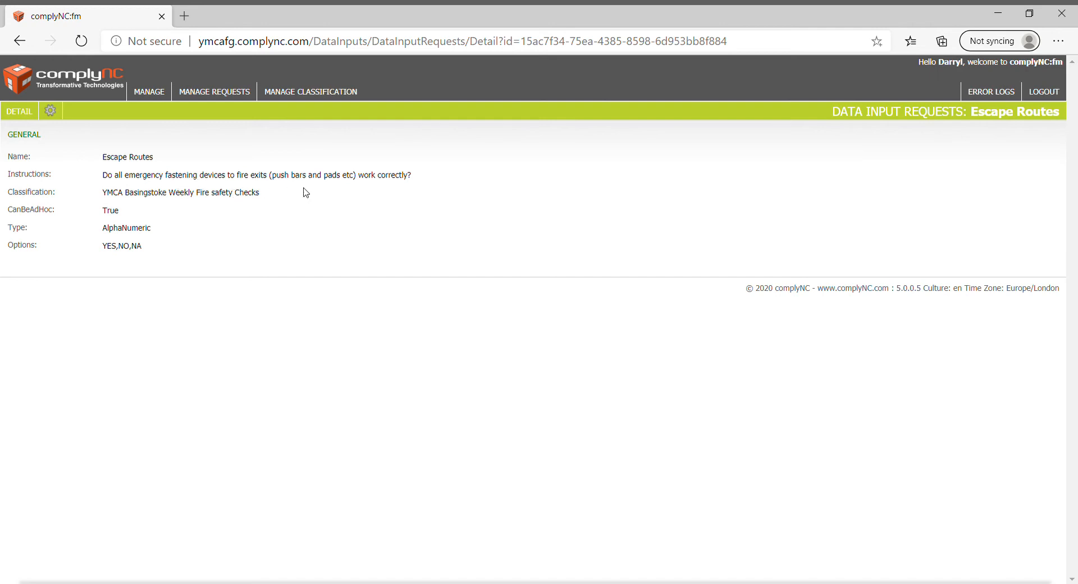
Try to define a data input rule for Escape Routes that raises a reactive task when the submitted value Is Equal To NO.
{"action": "left_click", "coordinate": [50, 112]}
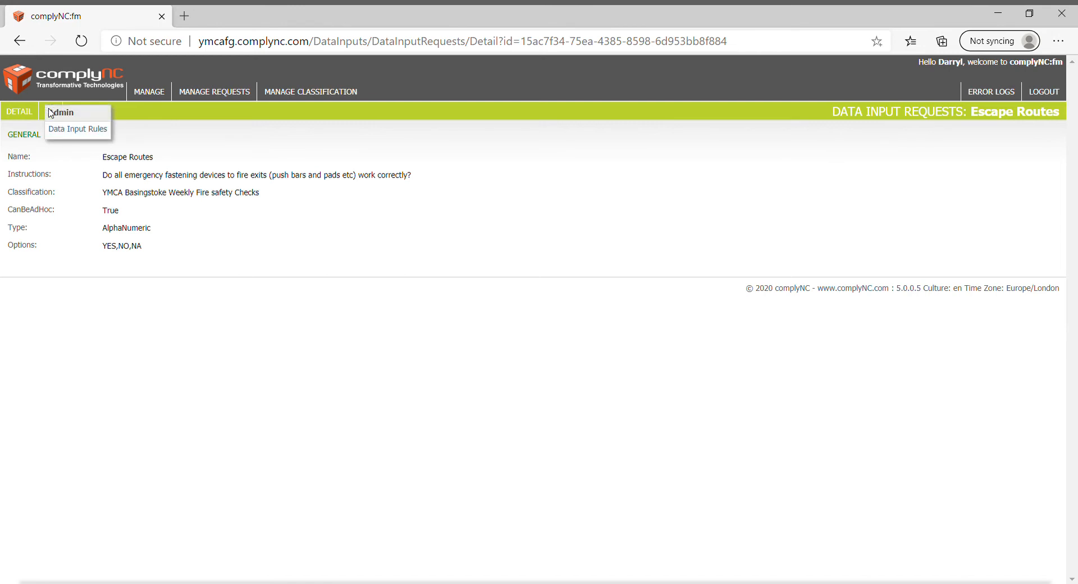
{"action": "left_click", "coordinate": [79, 134]}
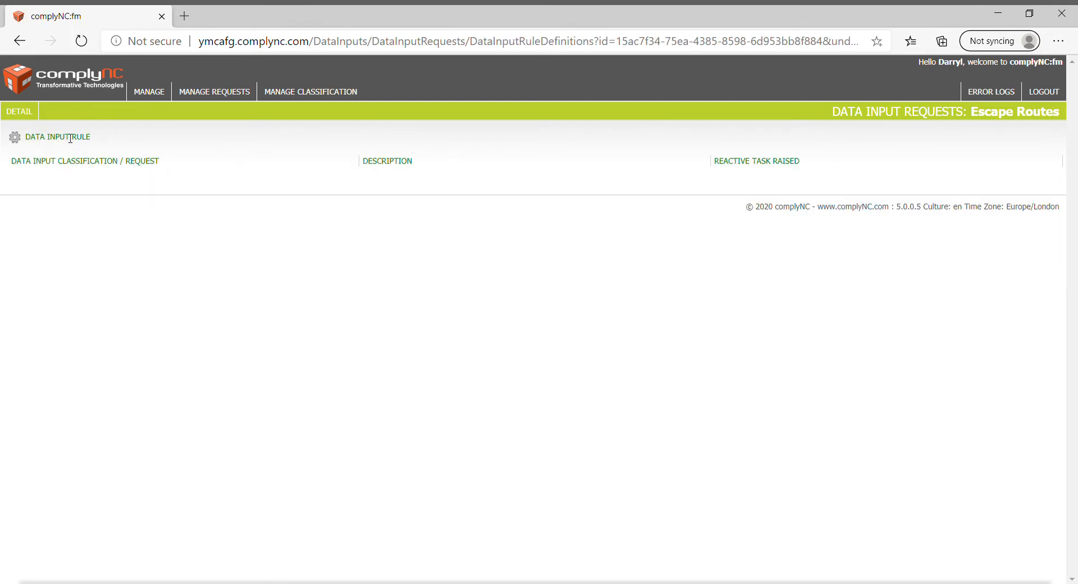
{"action": "left_click", "coordinate": [14, 137]}
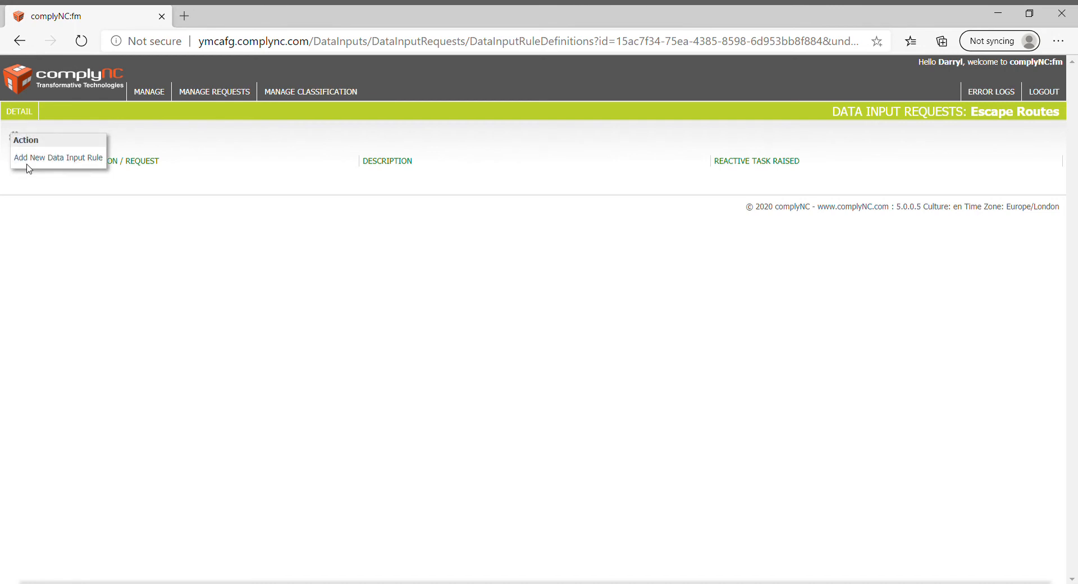
{"action": "left_click", "coordinate": [44, 158]}
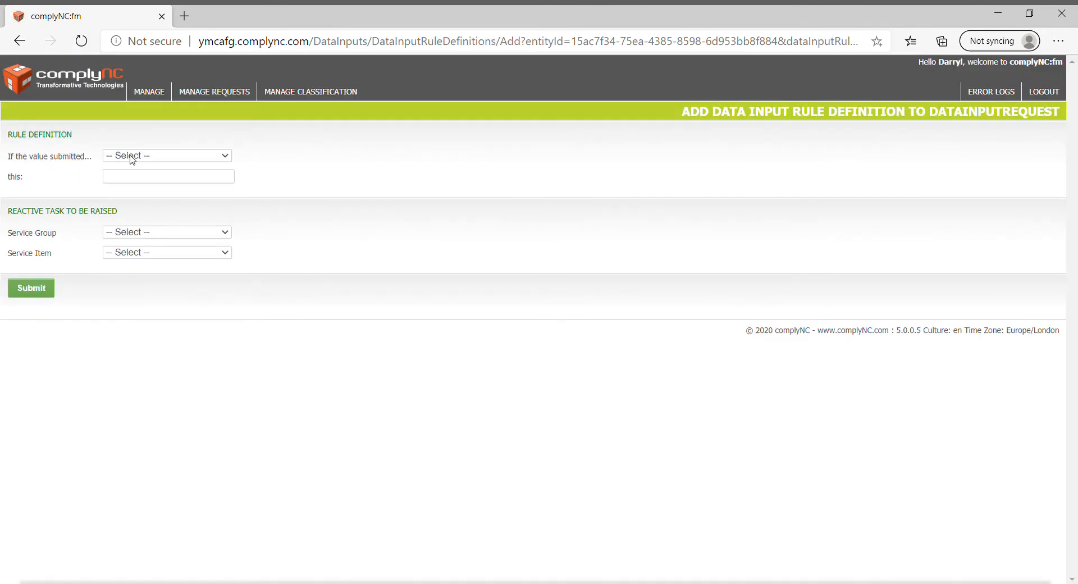
{"action": "left_click", "coordinate": [133, 201]}
{"action": "left_click", "coordinate": [158, 178]}
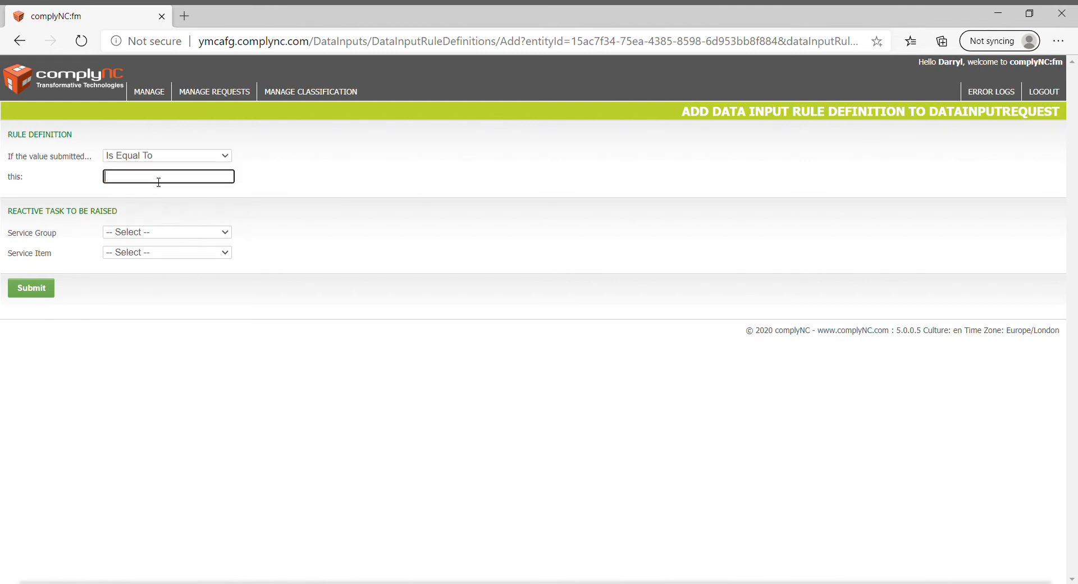
{"action": "type", "text": "NO"}
{"action": "left_click", "coordinate": [139, 235]}
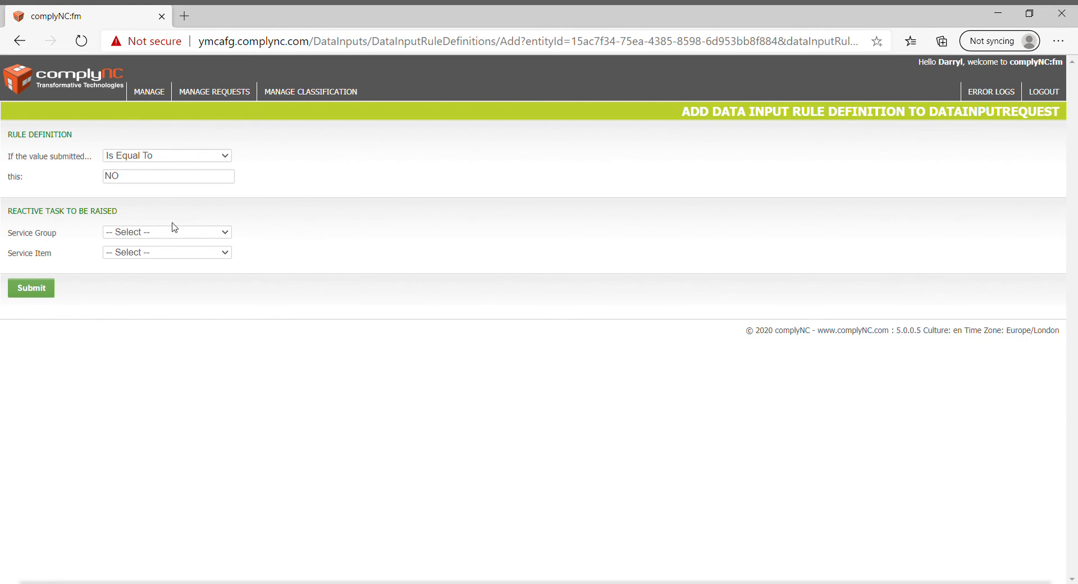
{"action": "left_click", "coordinate": [206, 235]}
{"action": "left_click", "coordinate": [135, 475]}
{"action": "left_click", "coordinate": [145, 97]}
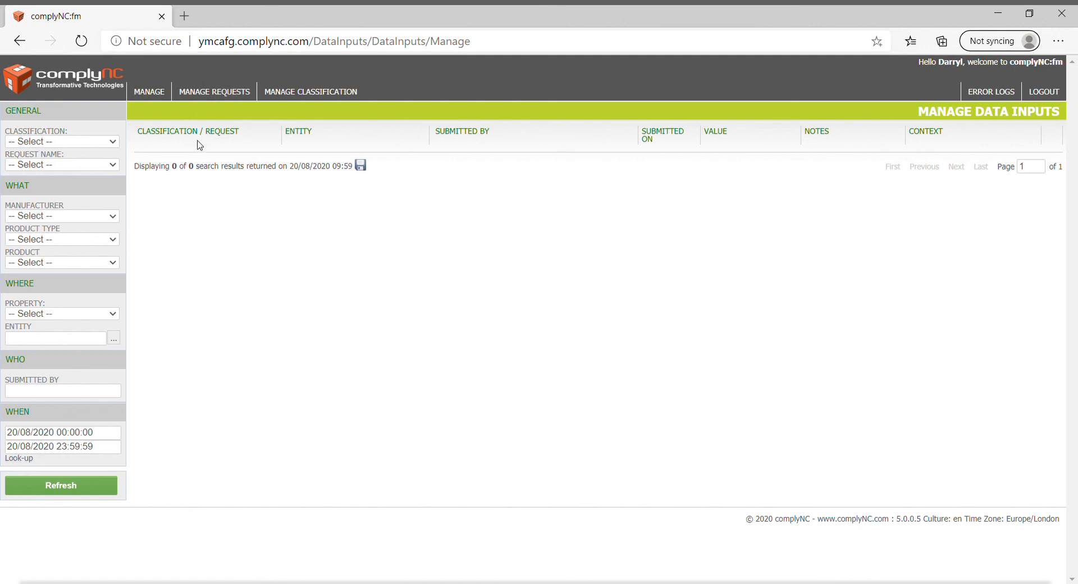
Review the Escape Routes request's details and its data input rules, ending back on the detail page.
{"action": "left_click", "coordinate": [214, 95]}
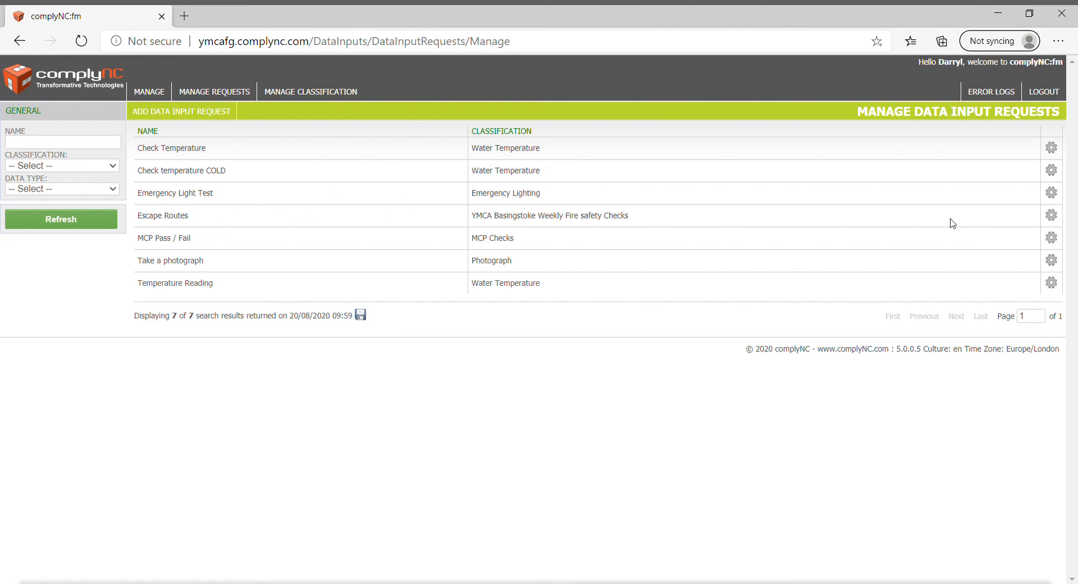
{"action": "left_click", "coordinate": [1051, 216]}
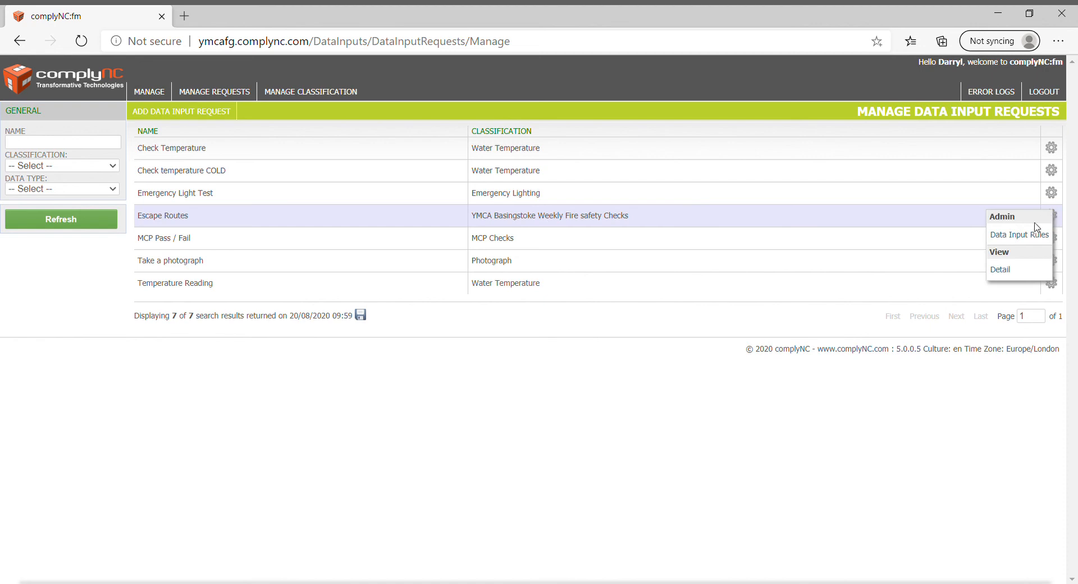
{"action": "left_click", "coordinate": [1000, 270]}
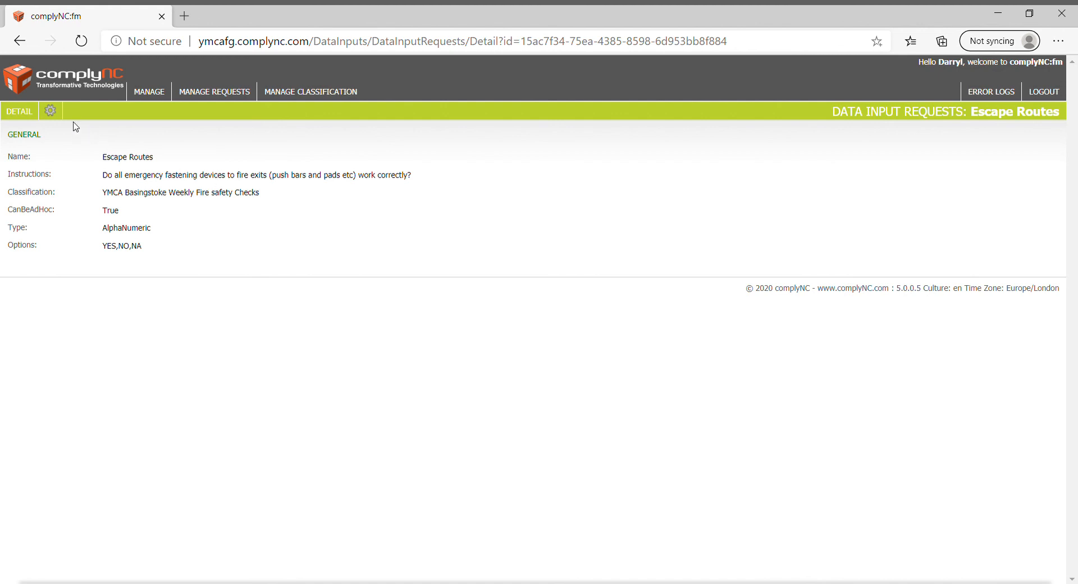
{"action": "left_click", "coordinate": [52, 114]}
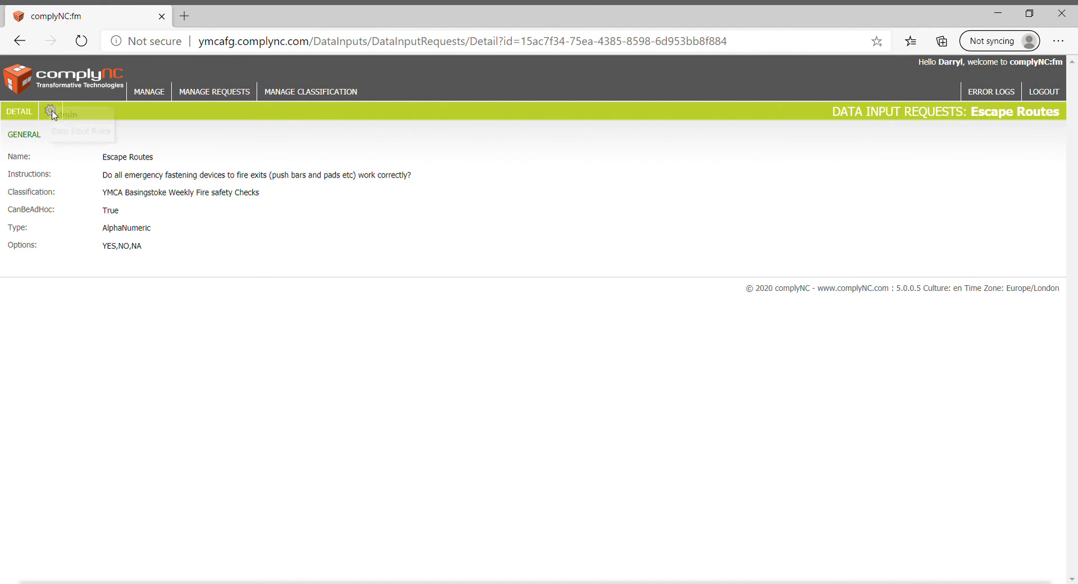
{"action": "left_click", "coordinate": [72, 132]}
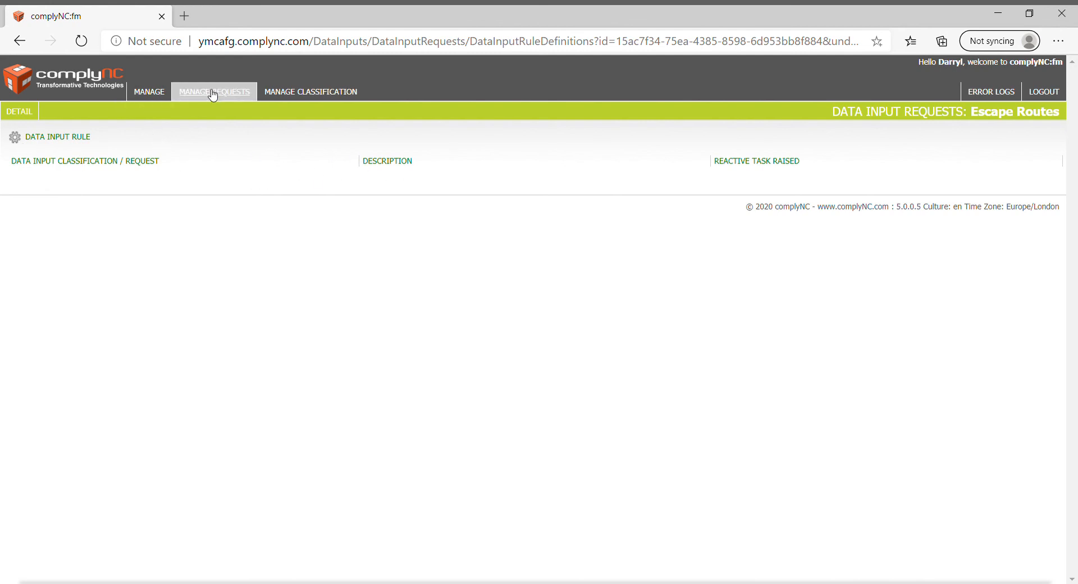
{"action": "mouse_move", "coordinate": [15, 76]}
{"action": "key", "text": "alt+Left"}
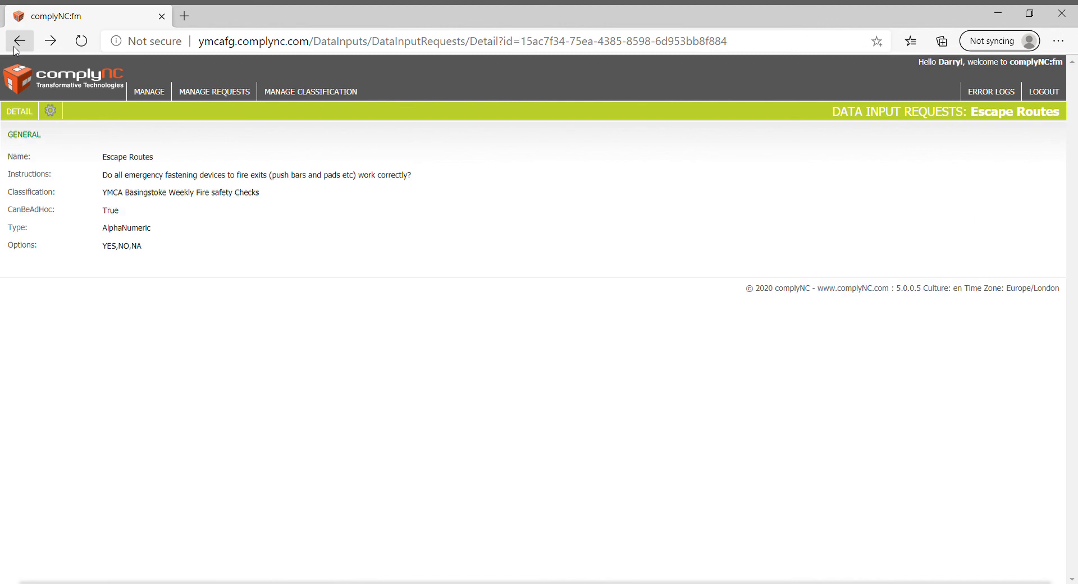